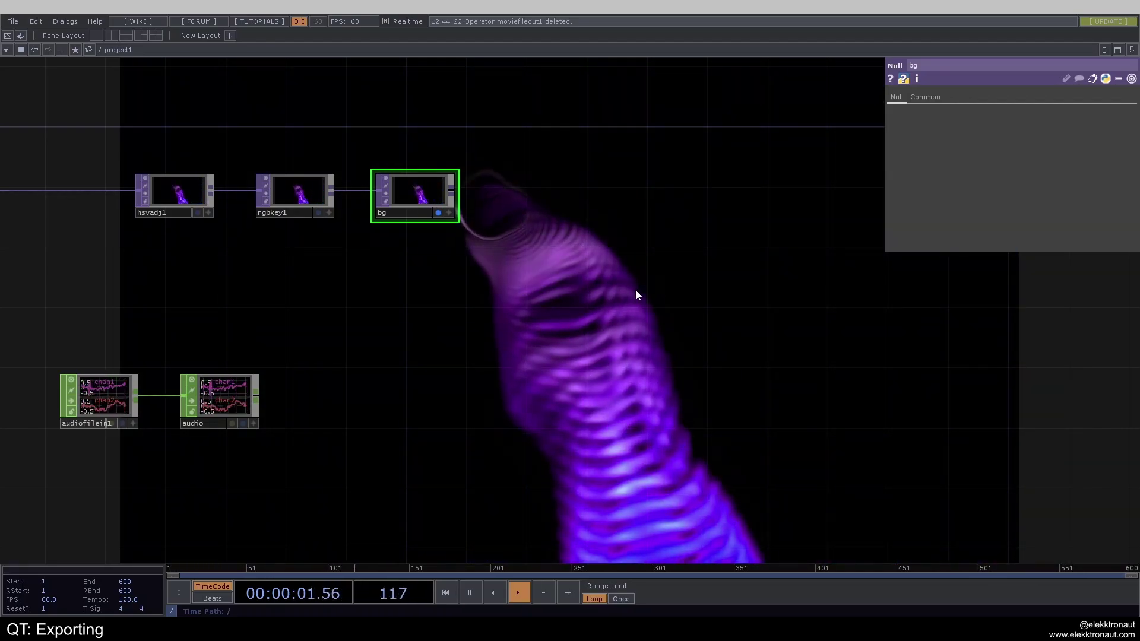
# Add a Movie File Out TOP fed by the bg node and place it after bg.
pyautogui.moveTo(635, 294); pyautogui.dragTo(587, 278)
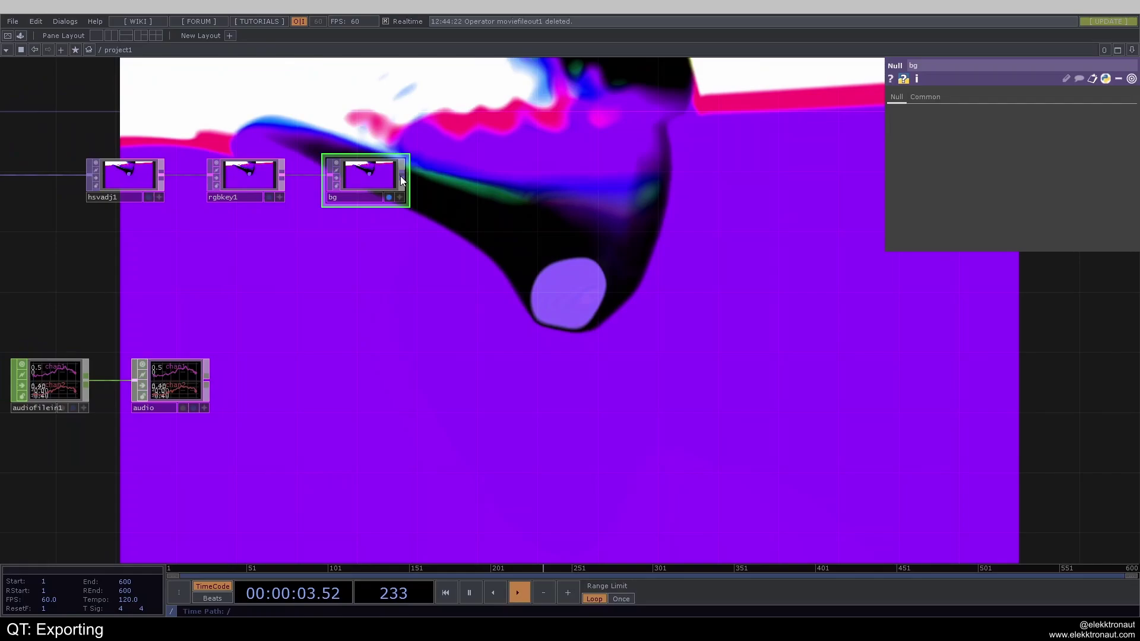
pyautogui.rightClick(400, 176)
pyautogui.click(372, 77)
pyautogui.click(492, 178)
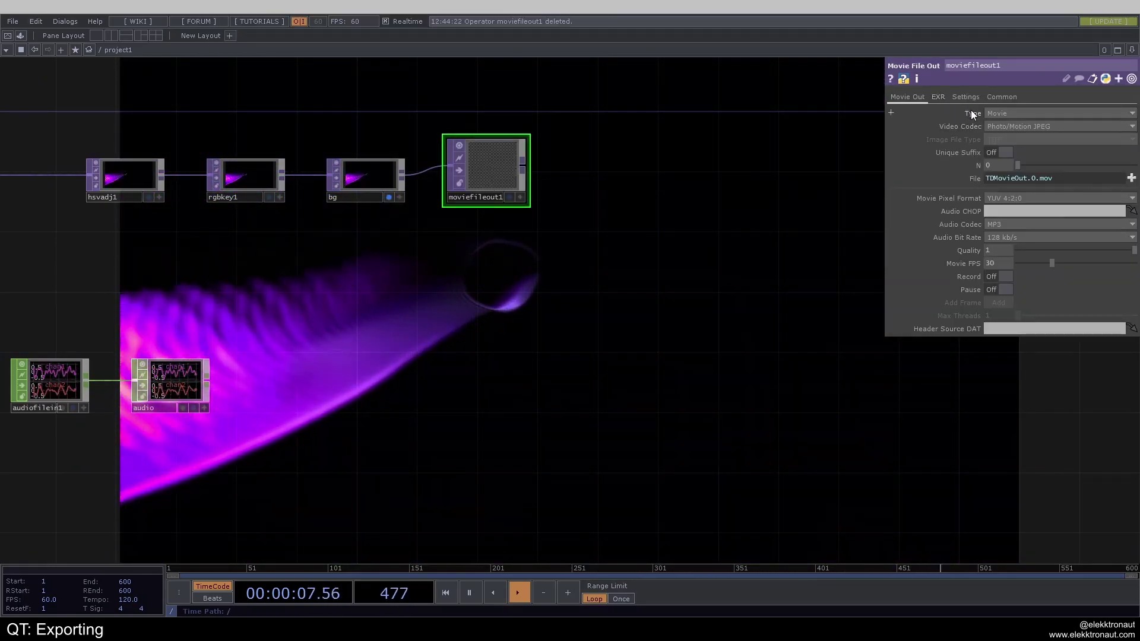
# Switch moviefileout1 to Image output with PNG as the image file type.
pyautogui.click(999, 112)
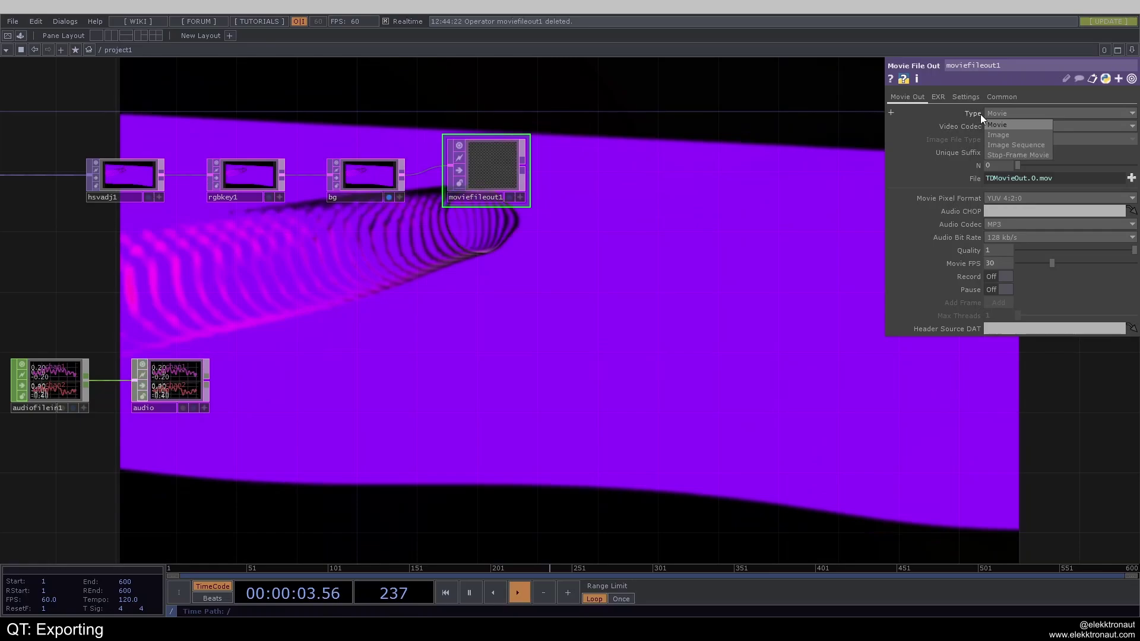
pyautogui.click(997, 136)
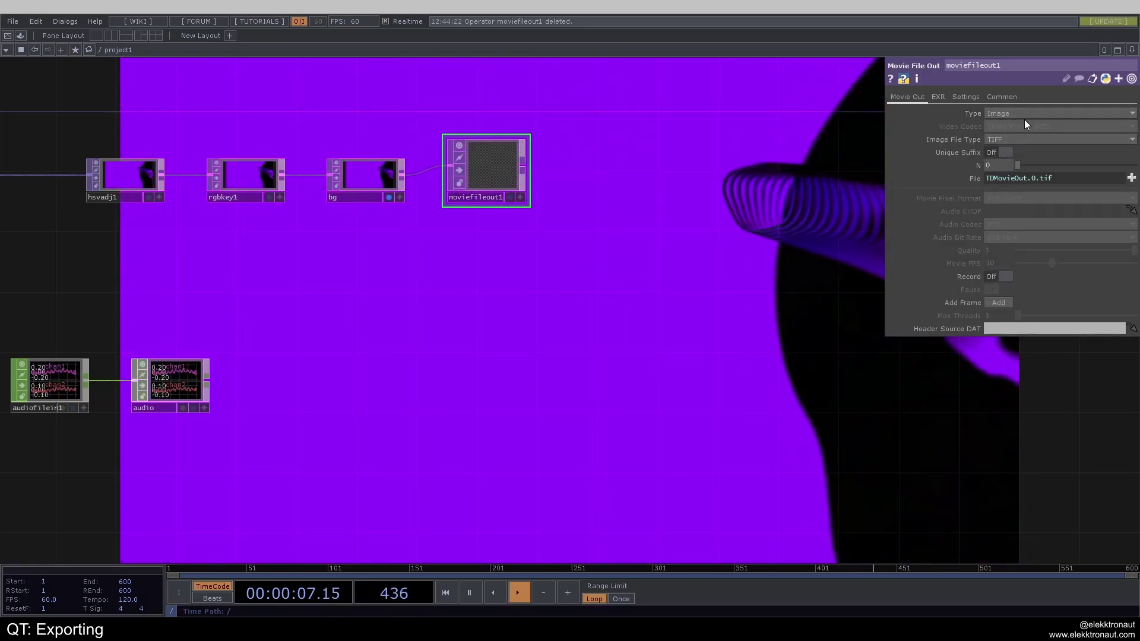
pyautogui.click(987, 138)
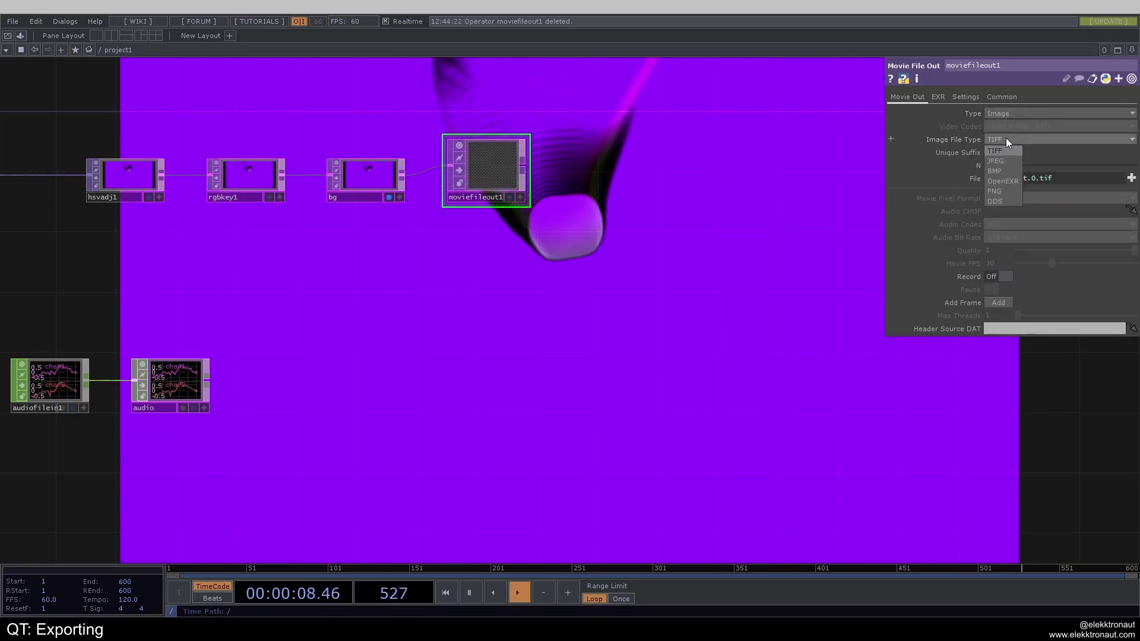
pyautogui.click(1010, 190)
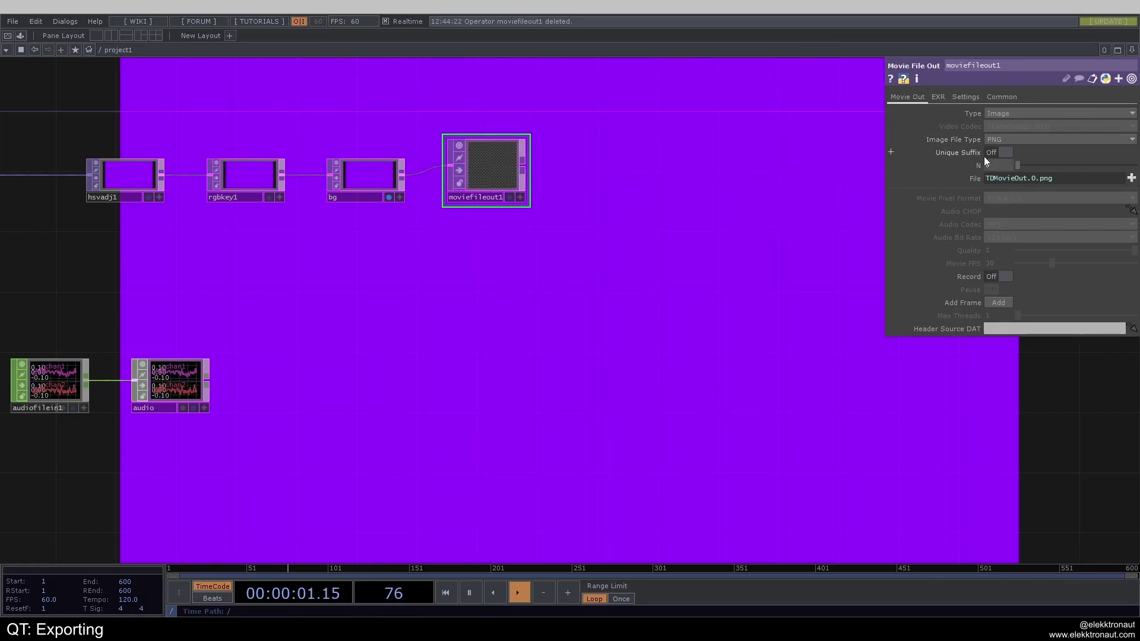
# Reveal the File expression 'TDMovieOut' + me.fileSuffix and inspect its suffix part.
pyautogui.click(976, 179)
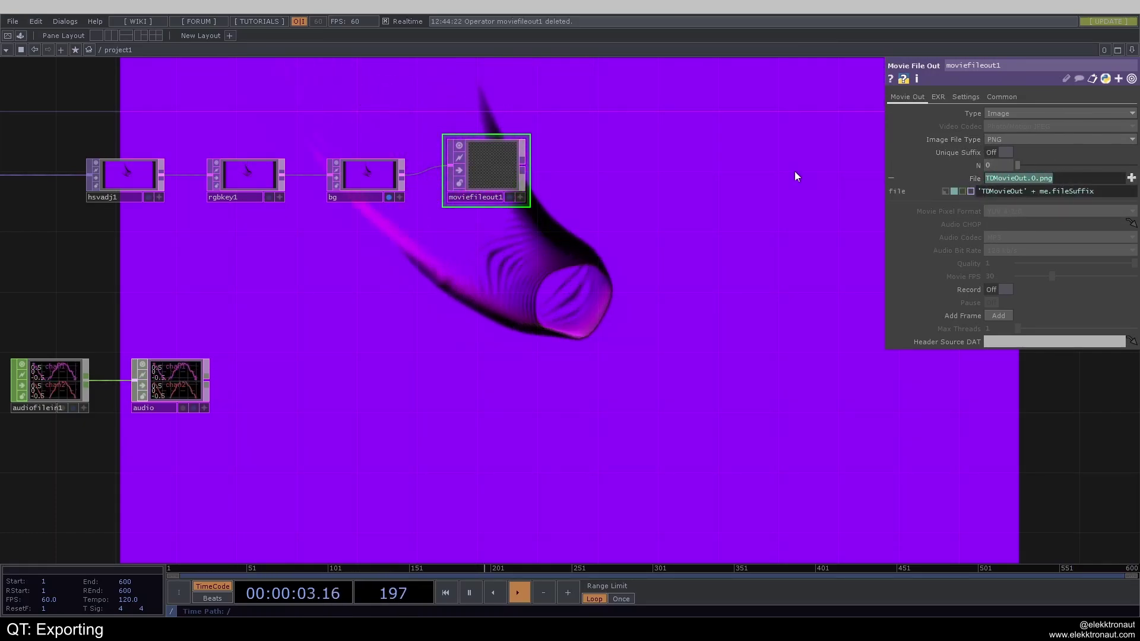
pyautogui.moveTo(1104, 193); pyautogui.dragTo(1039, 192)
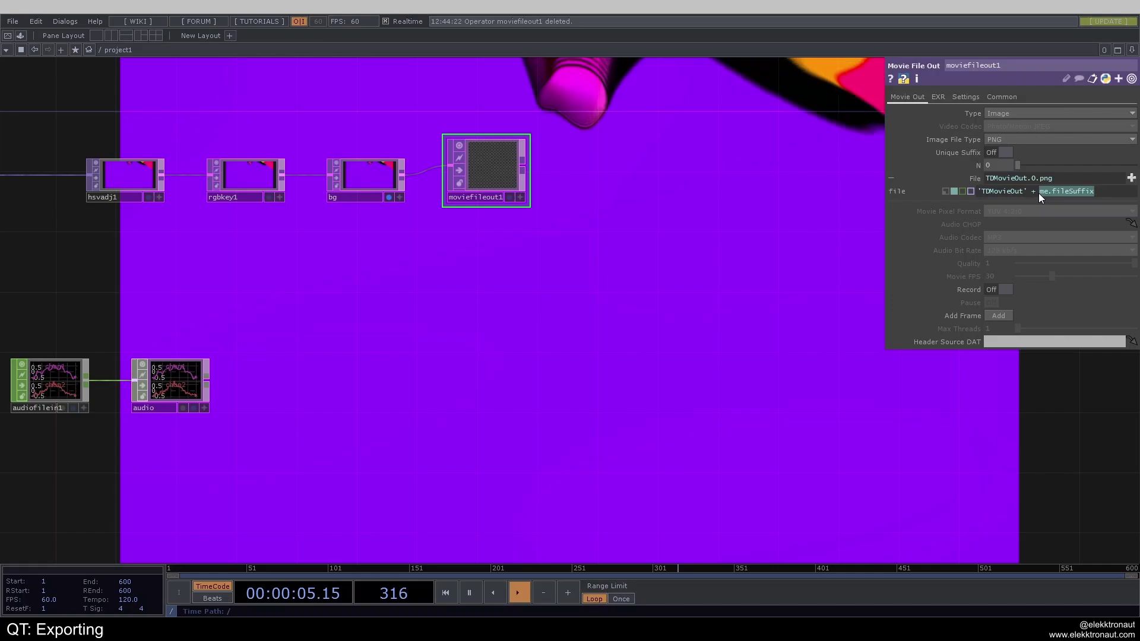
pyautogui.click(743, 213)
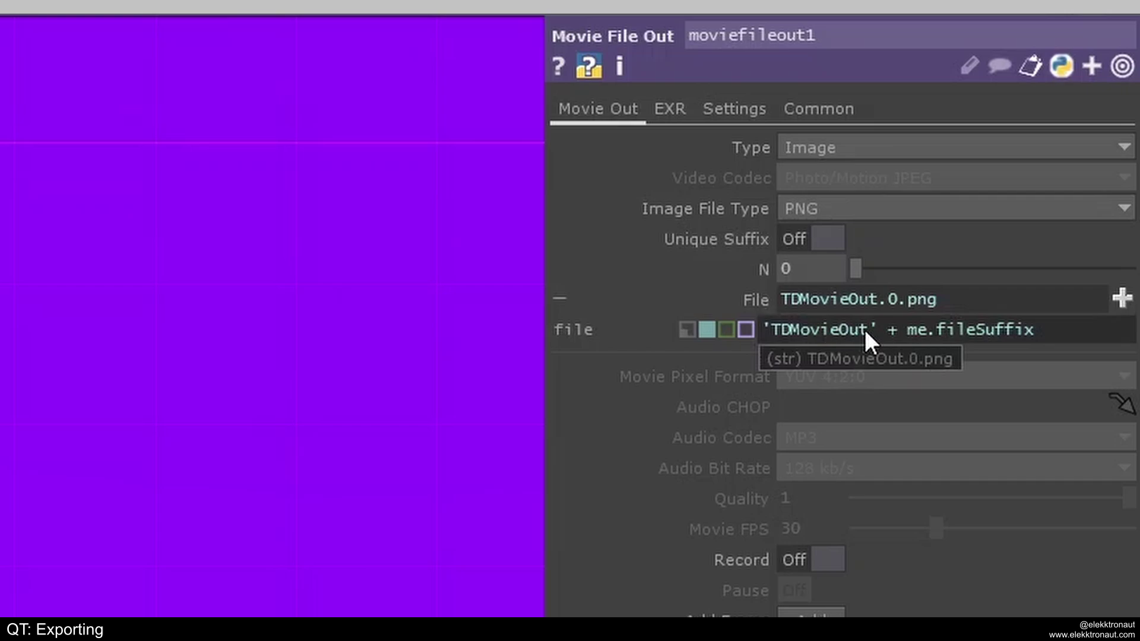
# Rename the file base to 'name', giving name.0.png, and try other file numbers.
pyautogui.moveTo(868, 330); pyautogui.dragTo(814, 331)
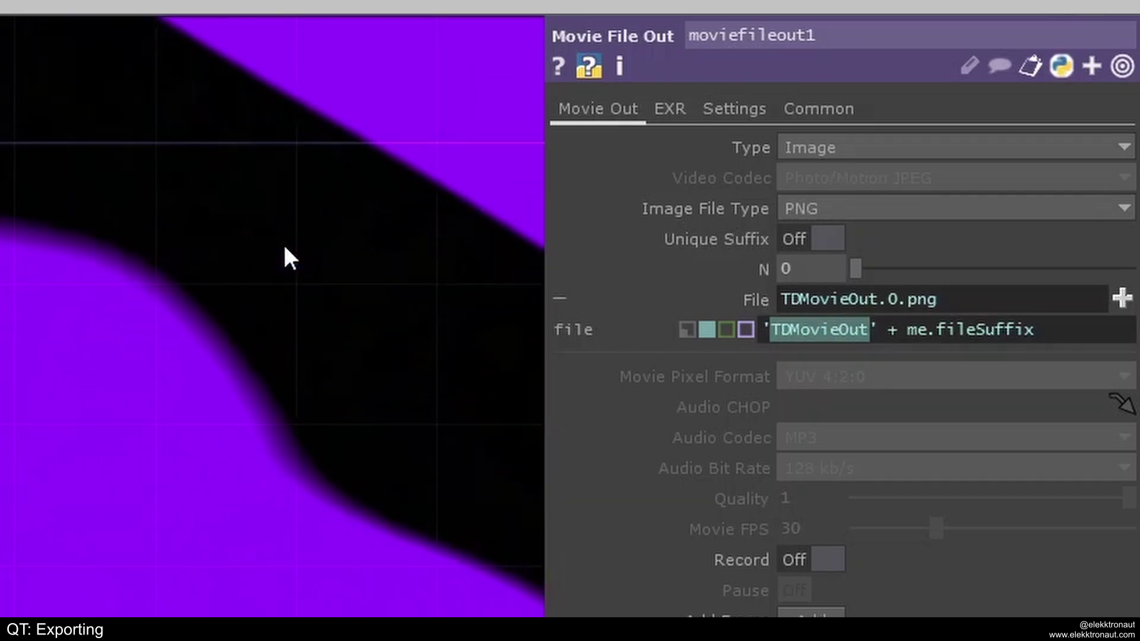
pyautogui.write('name')
pyautogui.press('Return')
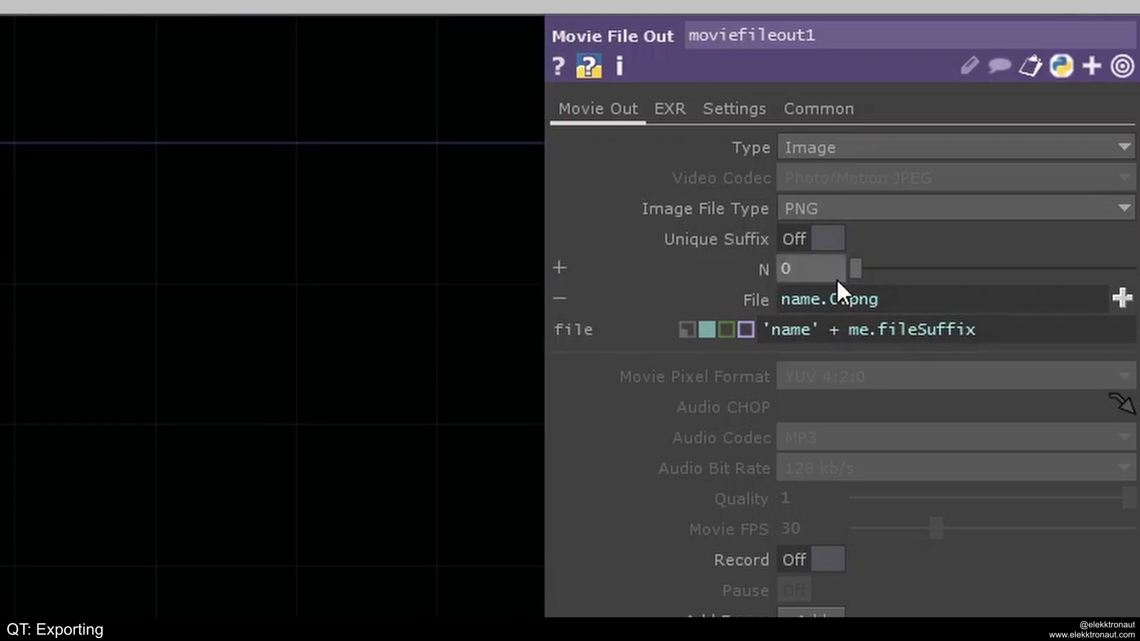
pyautogui.click(760, 299)
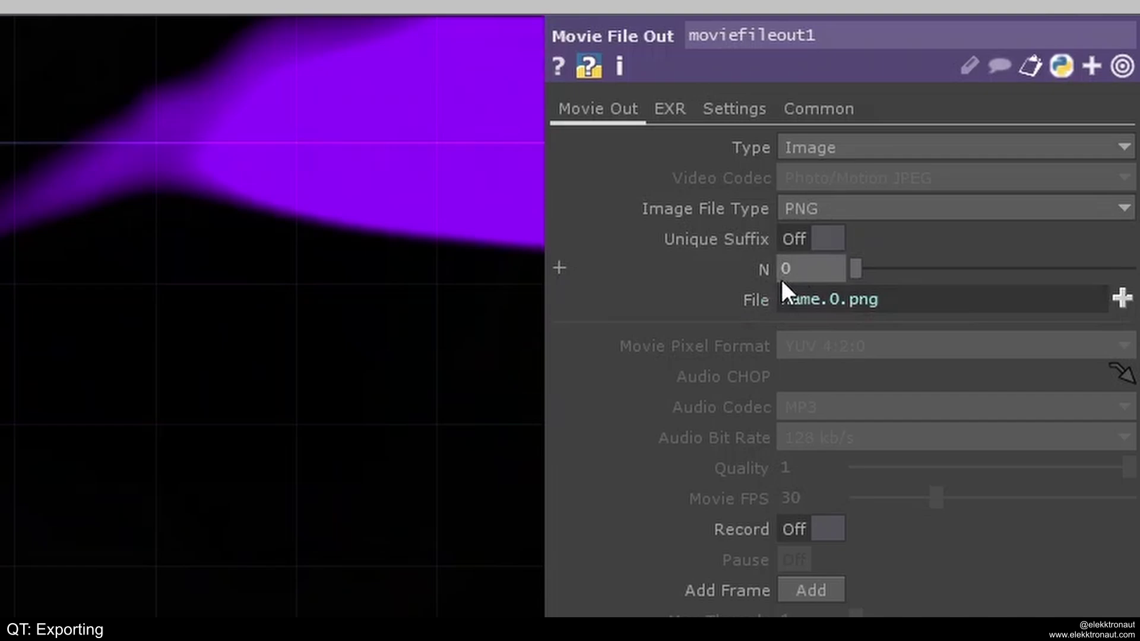
pyautogui.moveTo(898, 275); pyautogui.dragTo(857, 279)
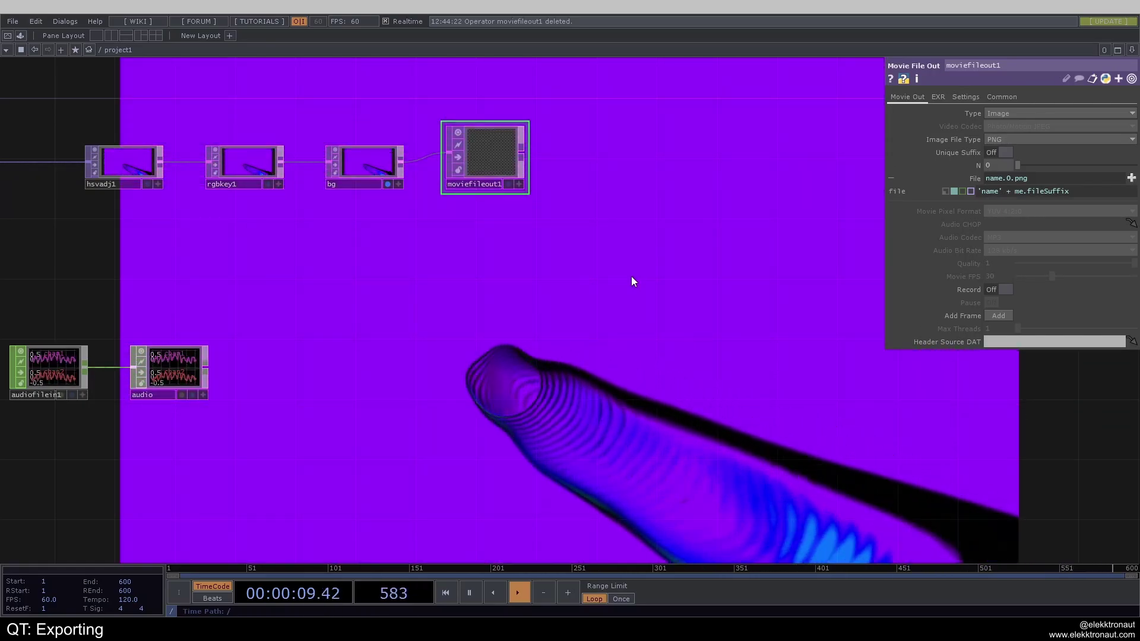
# Pause playback and prefix the file with Export/, giving Export/name.0.png, toggling Record briefly.
pyautogui.press('space')
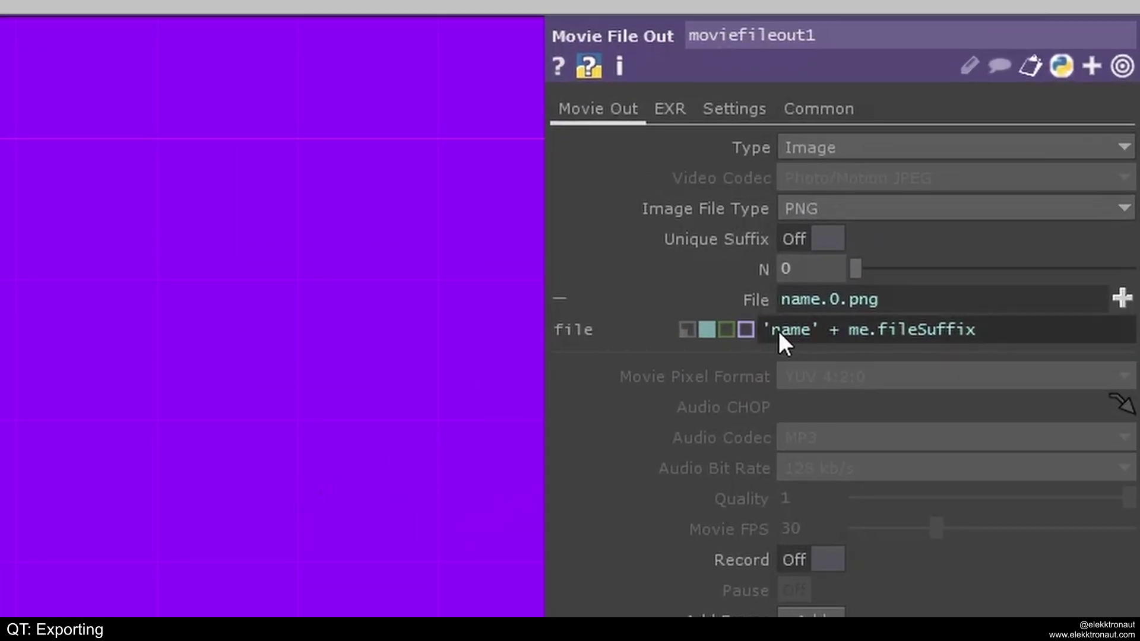
pyautogui.click(776, 330)
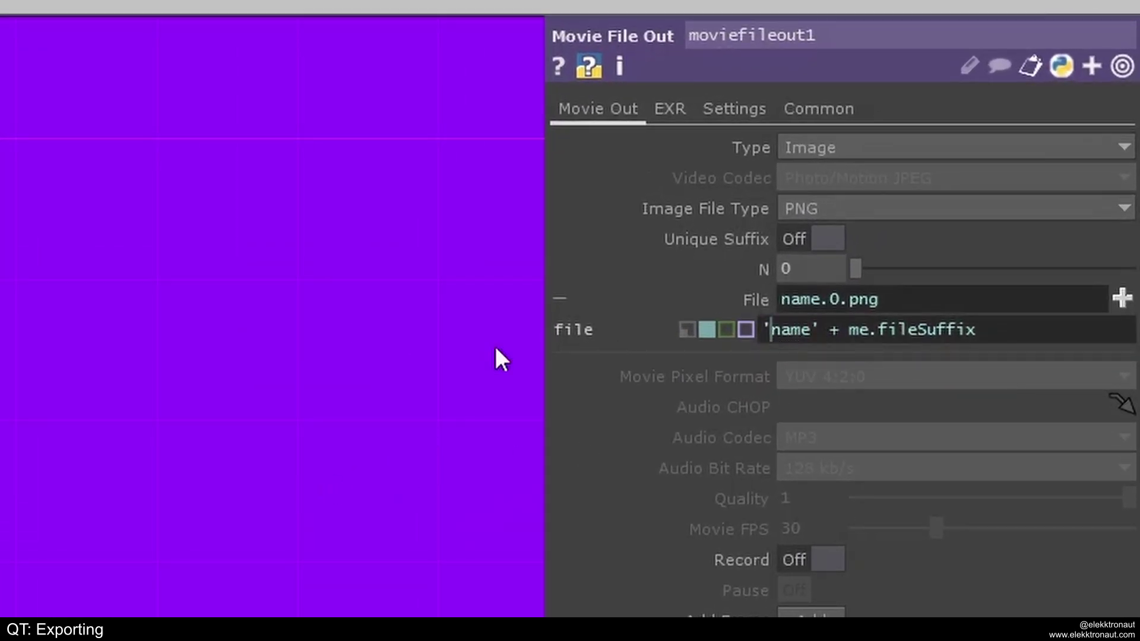
pyautogui.write('Export/')
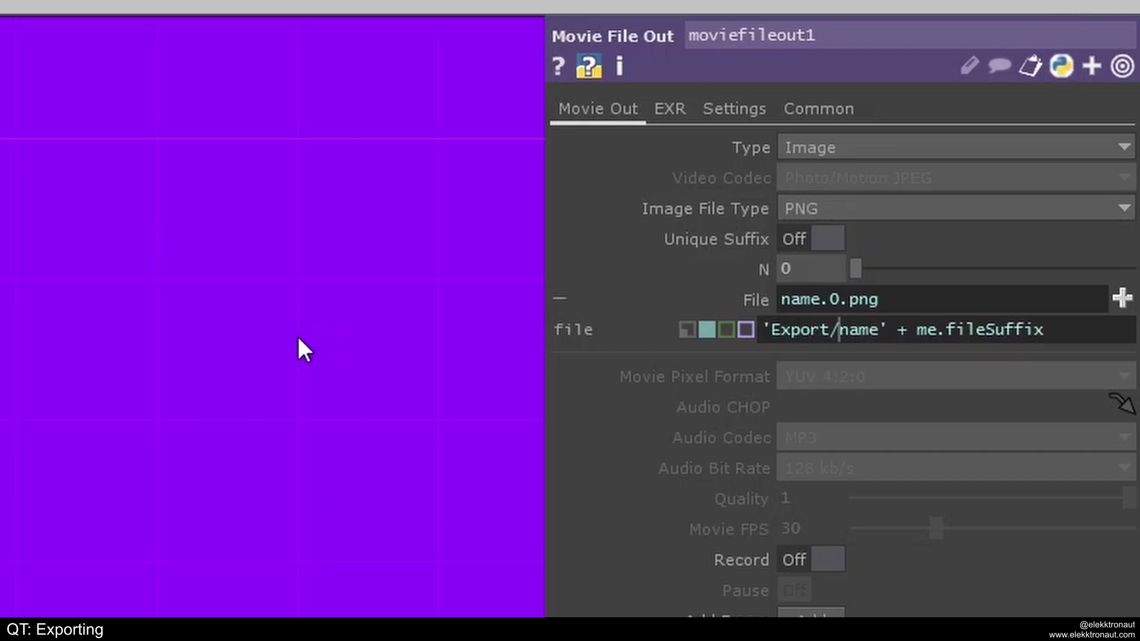
pyautogui.press('Return')
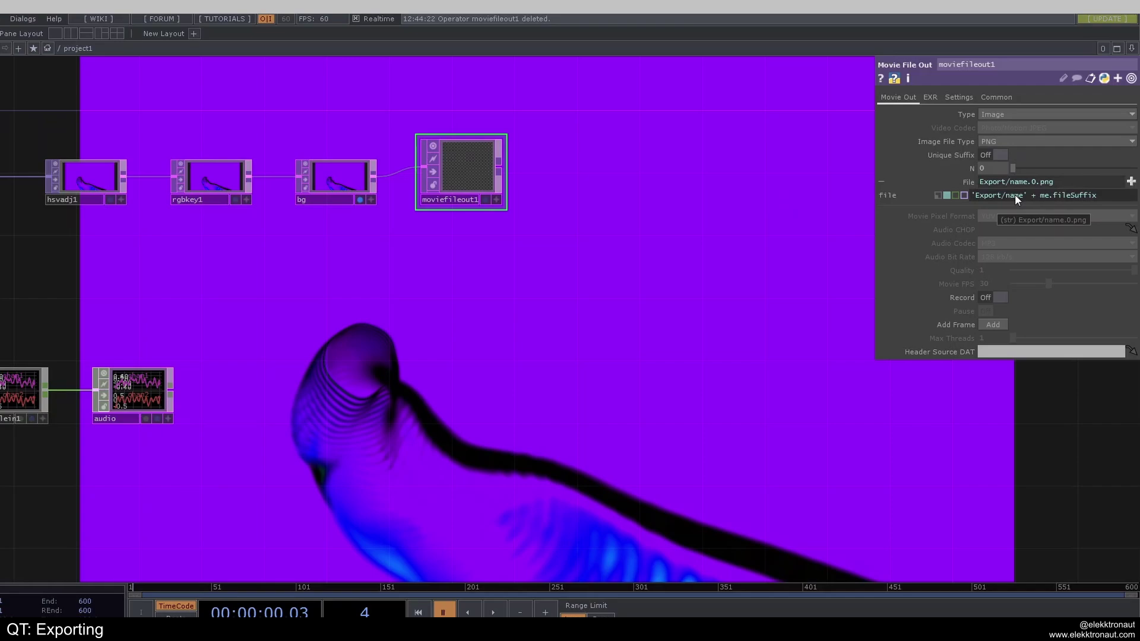
pyautogui.click(1003, 290)
pyautogui.click(1004, 290)
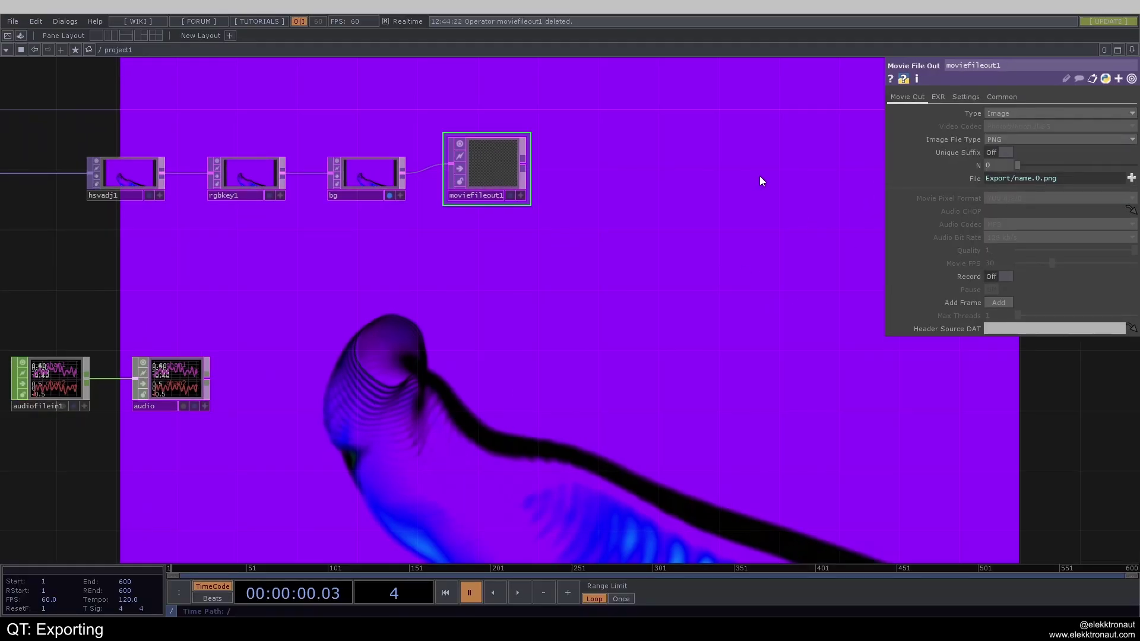
# Switch the output back to Movie, keeping the Photo/Motion JPEG video codec.
pyautogui.click(1021, 113)
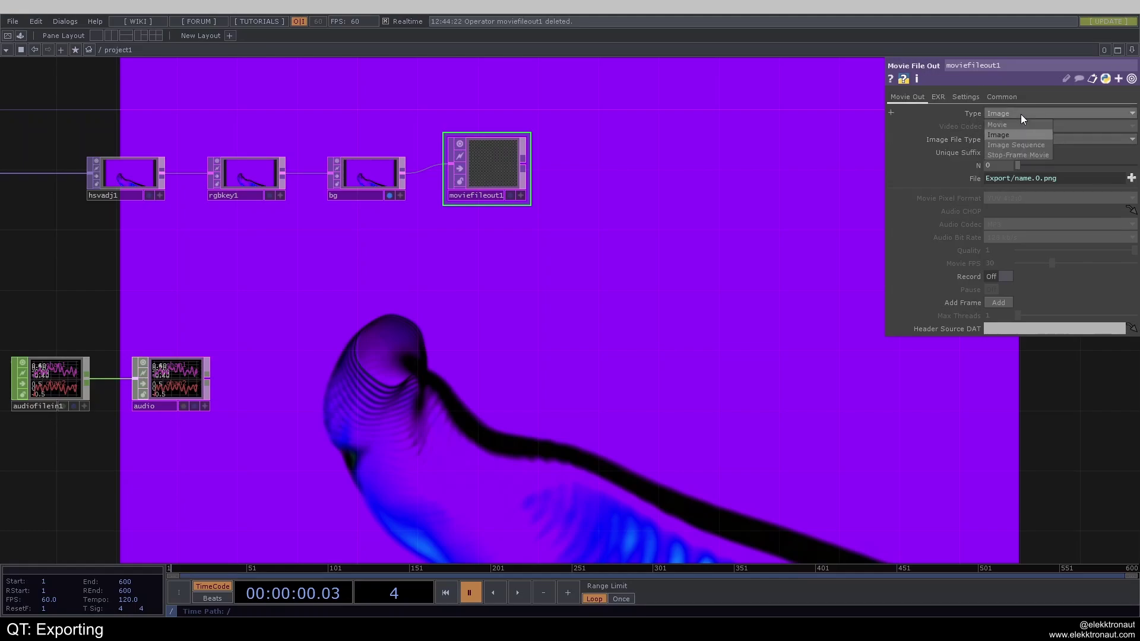
pyautogui.click(1000, 124)
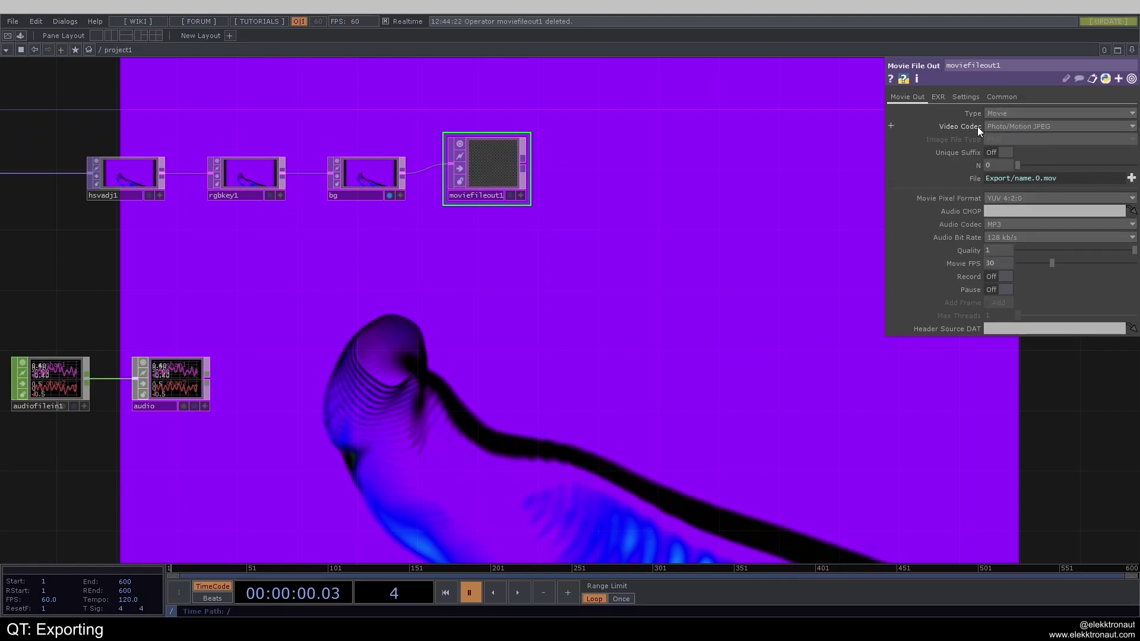
pyautogui.click(989, 126)
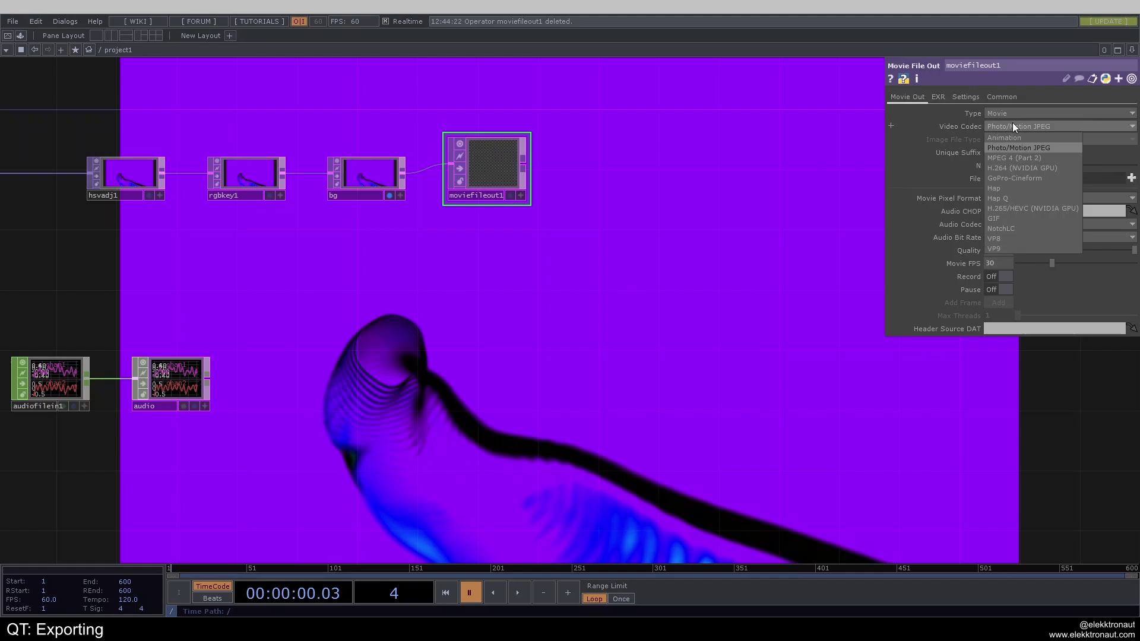
pyautogui.click(1035, 126)
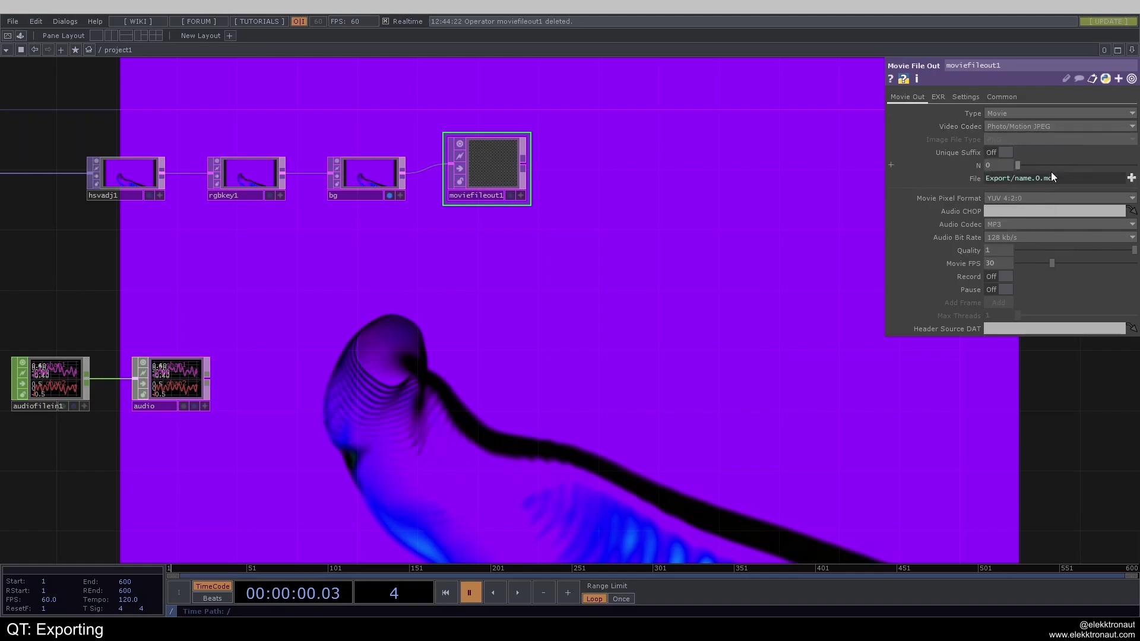
# Set the file to Export/name.0.mov with YUV 4:2:2 movie pixel format.
pyautogui.click(973, 179)
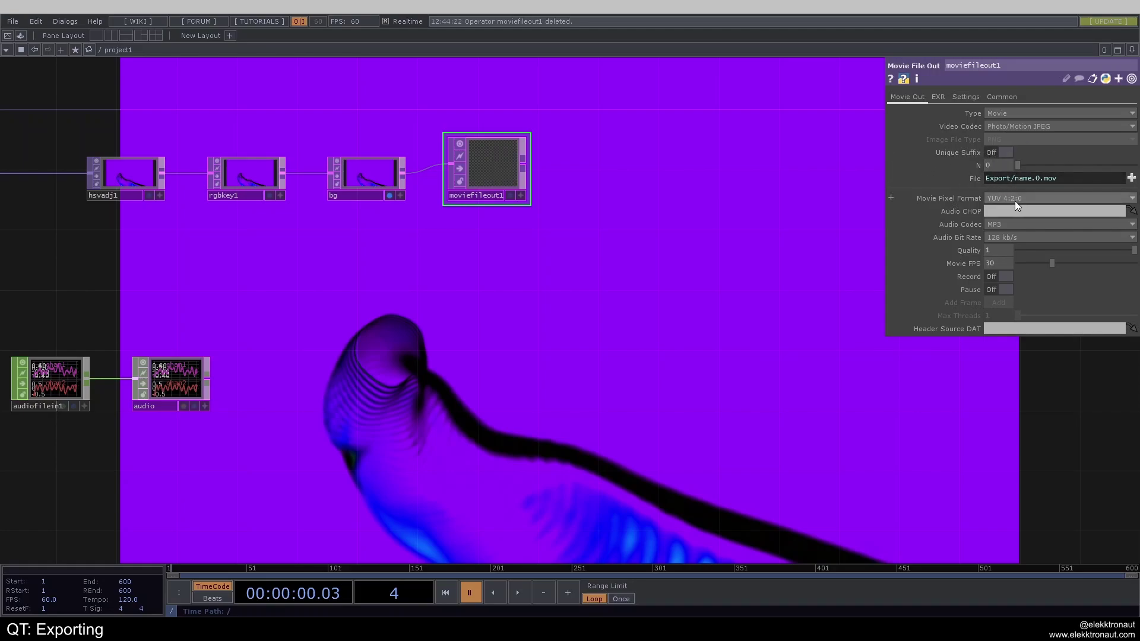
pyautogui.click(1020, 194)
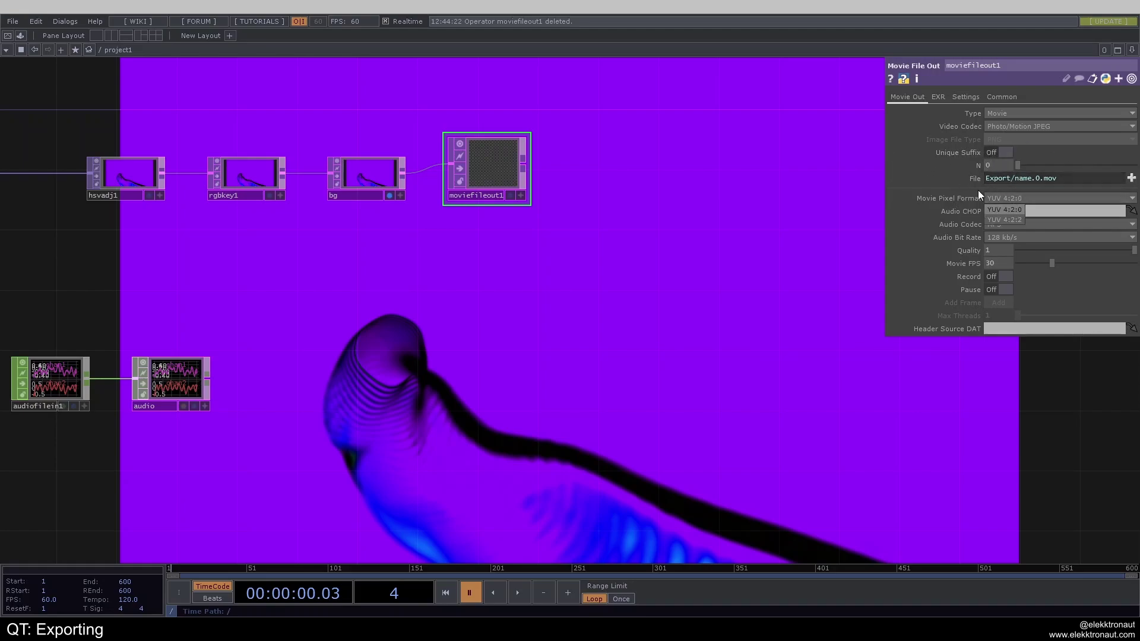
pyautogui.click(1006, 220)
# Assign the audio Null CHOP to moviefileout1's Audio CHOP parameter, then reselect moviefileout1.
pyautogui.moveTo(718, 238); pyautogui.dragTo(754, 226)
pyautogui.moveTo(548, 274); pyautogui.dragTo(617, 254)
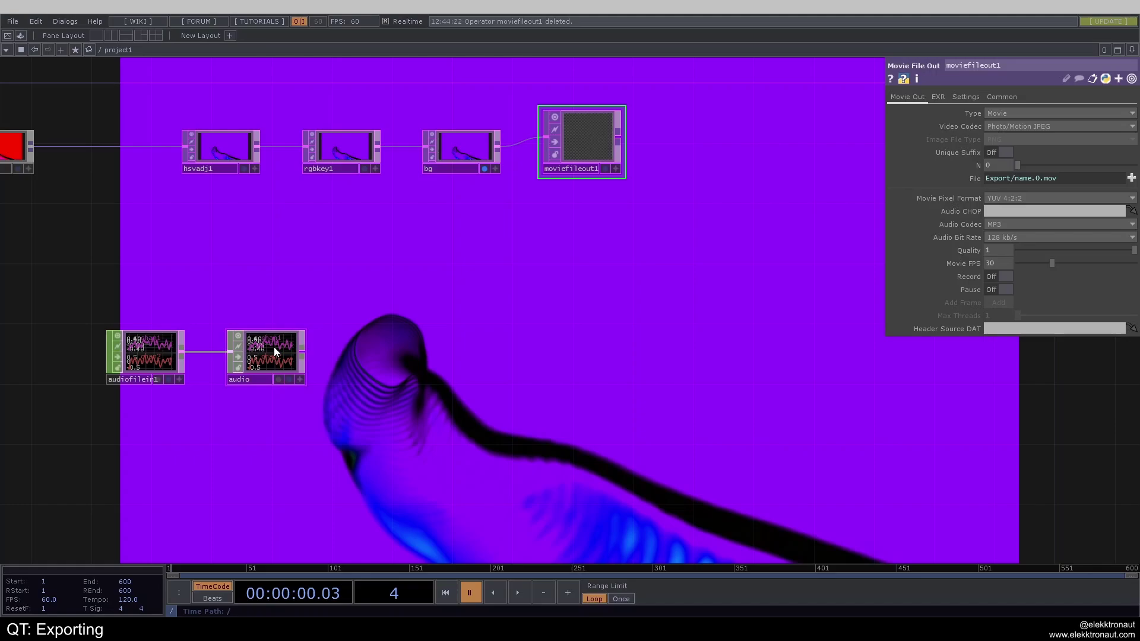
pyautogui.moveTo(273, 347); pyautogui.dragTo(962, 212)
pyautogui.click(299, 353)
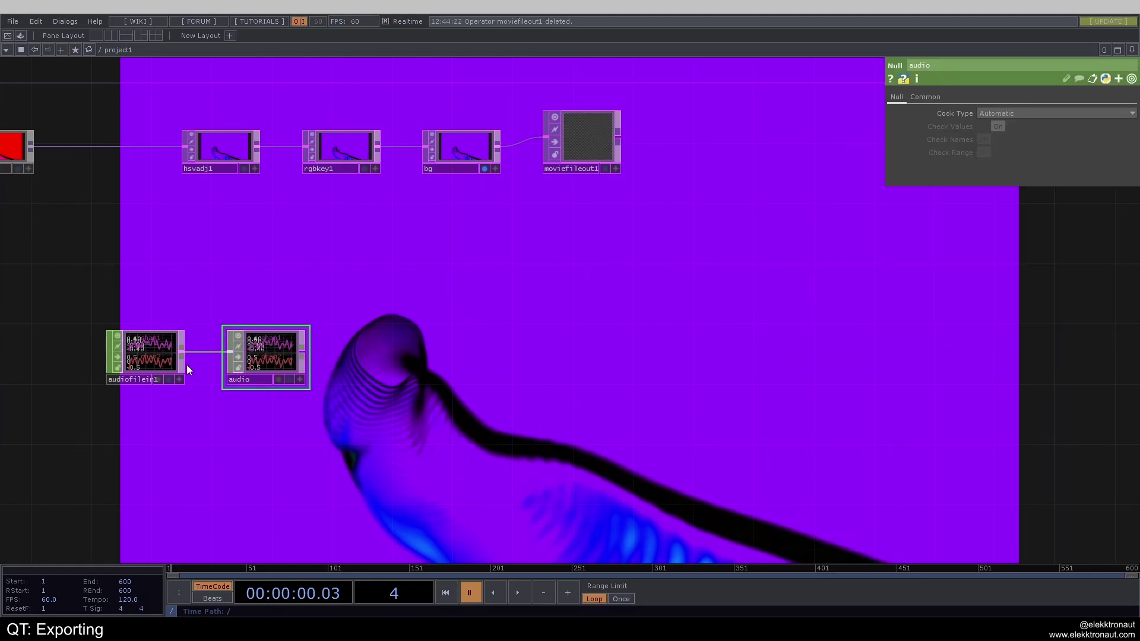
pyautogui.click(585, 140)
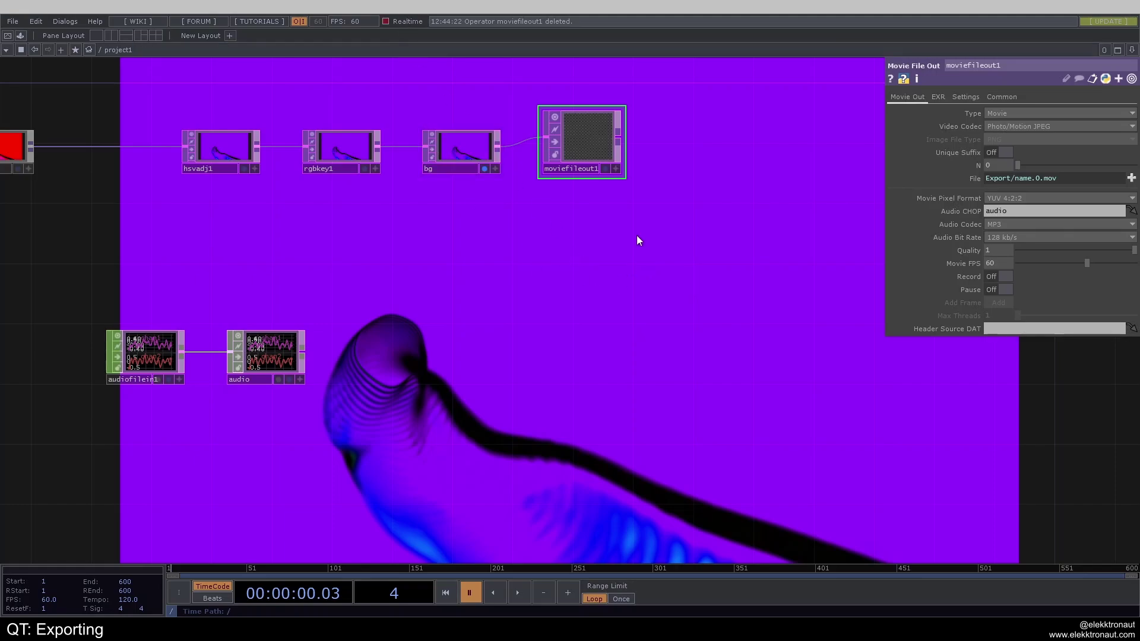
# Play and start recording, check moviefileout1's error, then stop the failed recording.
pyautogui.press('space')
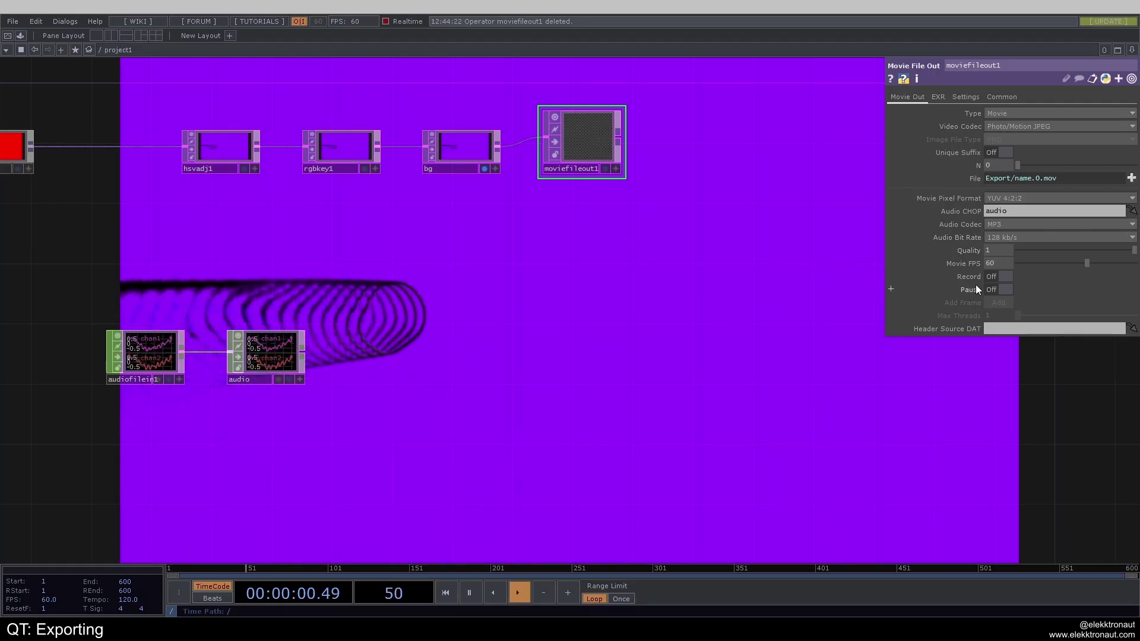
pyautogui.click(1003, 277)
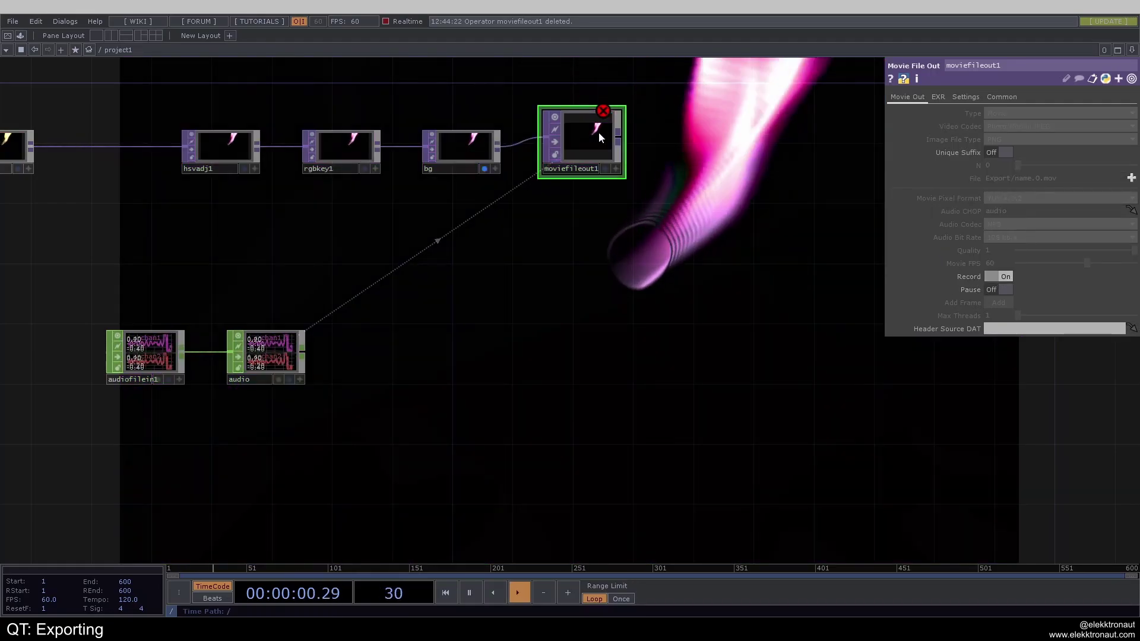
pyautogui.middleClick(591, 135)
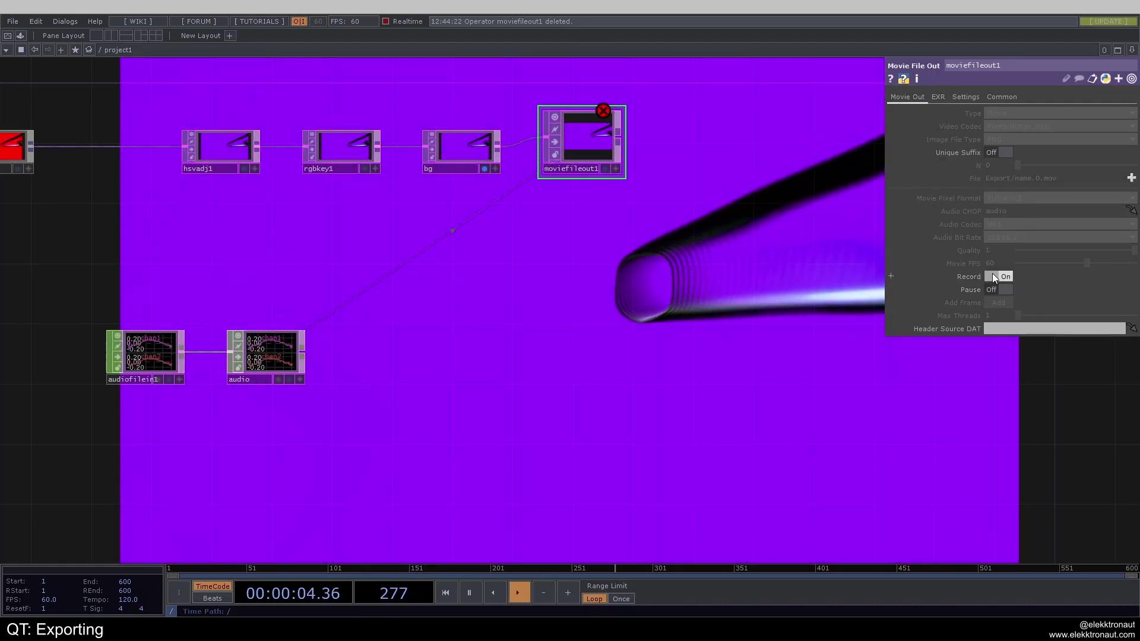
pyautogui.click(994, 276)
# Change the file to name.0.mov and record a short test clip.
pyautogui.click(1011, 188)
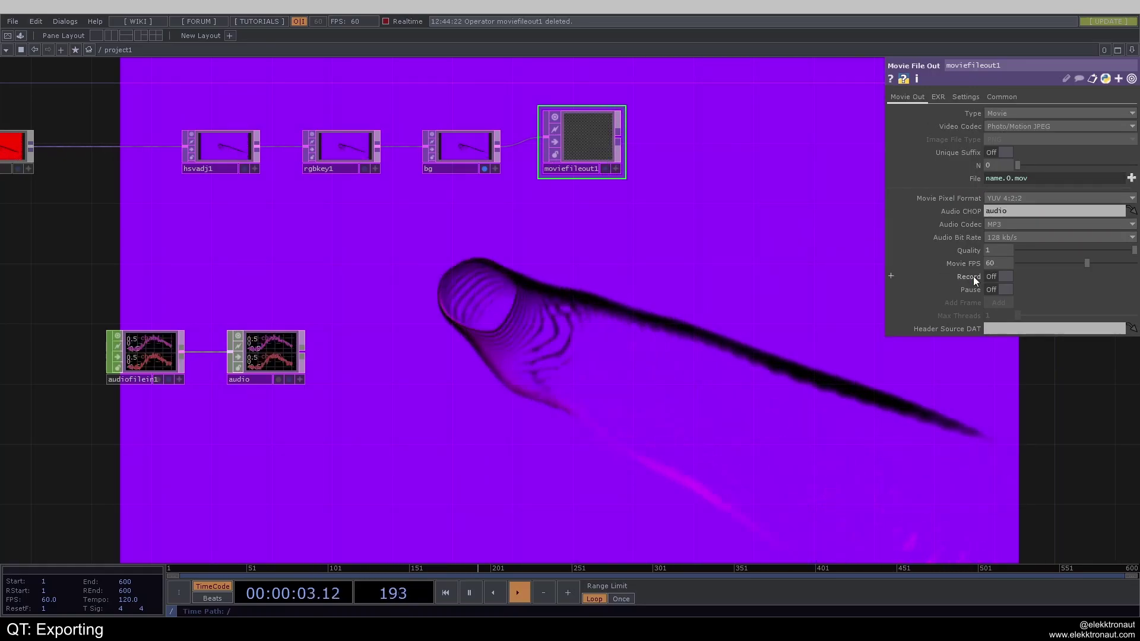
pyautogui.click(998, 277)
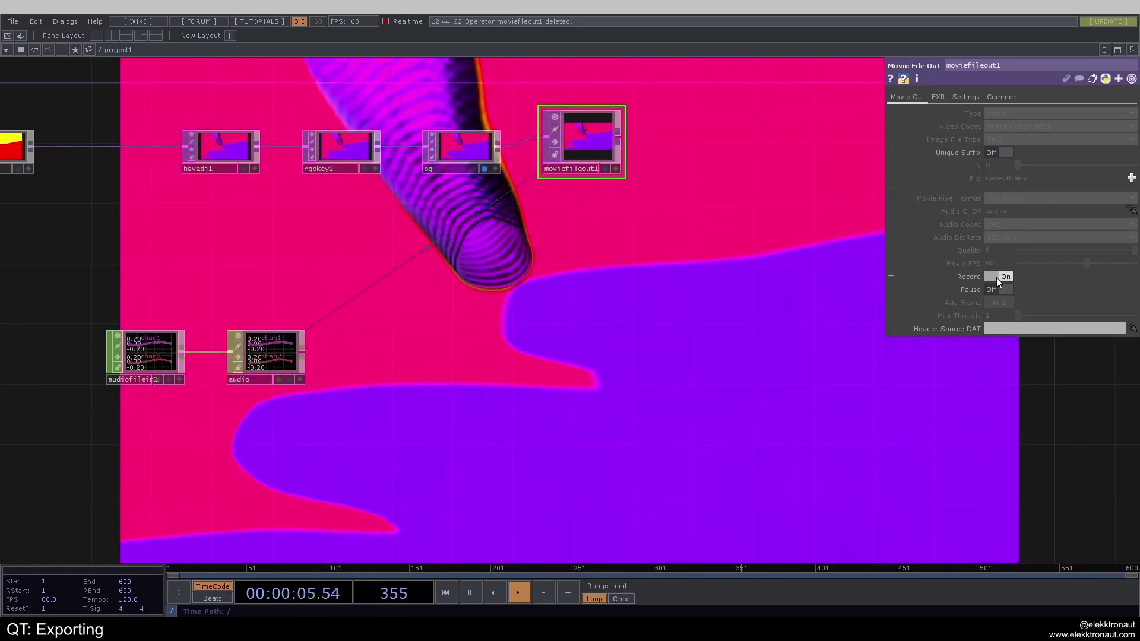
pyautogui.click(995, 276)
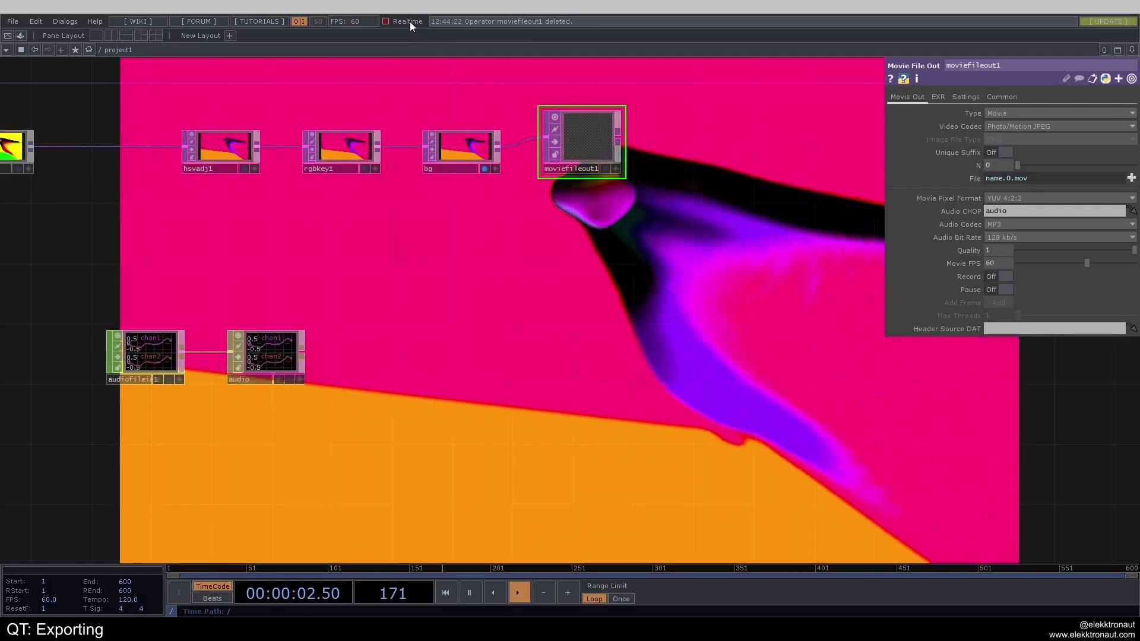
# Turn Realtime on, set End and RangeEnd to 1200, scrub to the end, and pause.
pyautogui.click(409, 22)
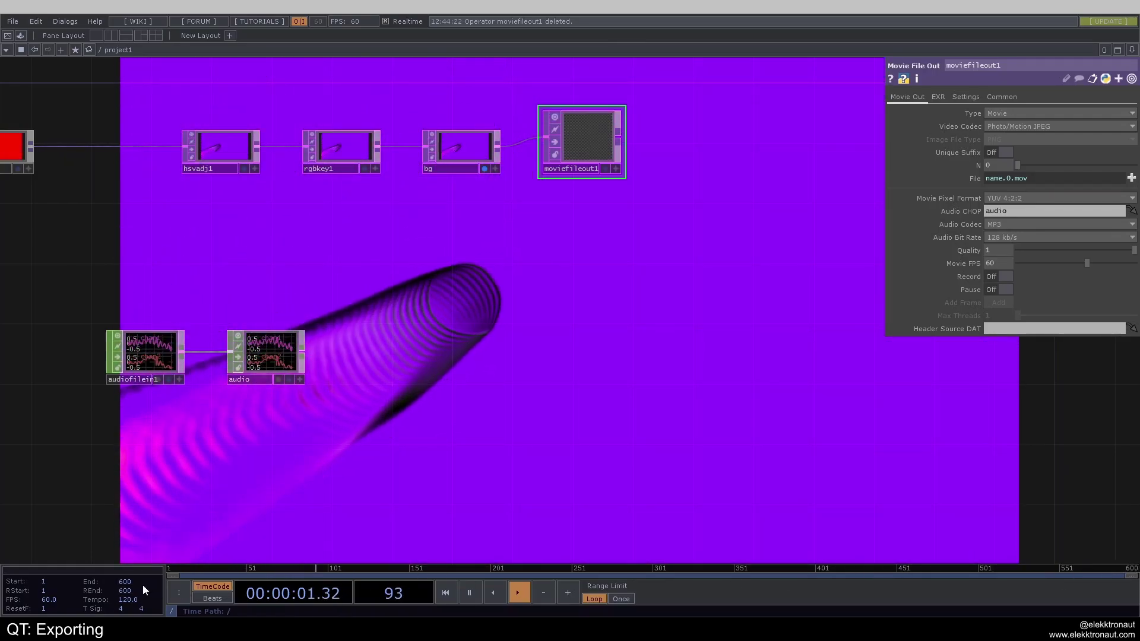
pyautogui.click(49, 581)
pyautogui.write('1200')
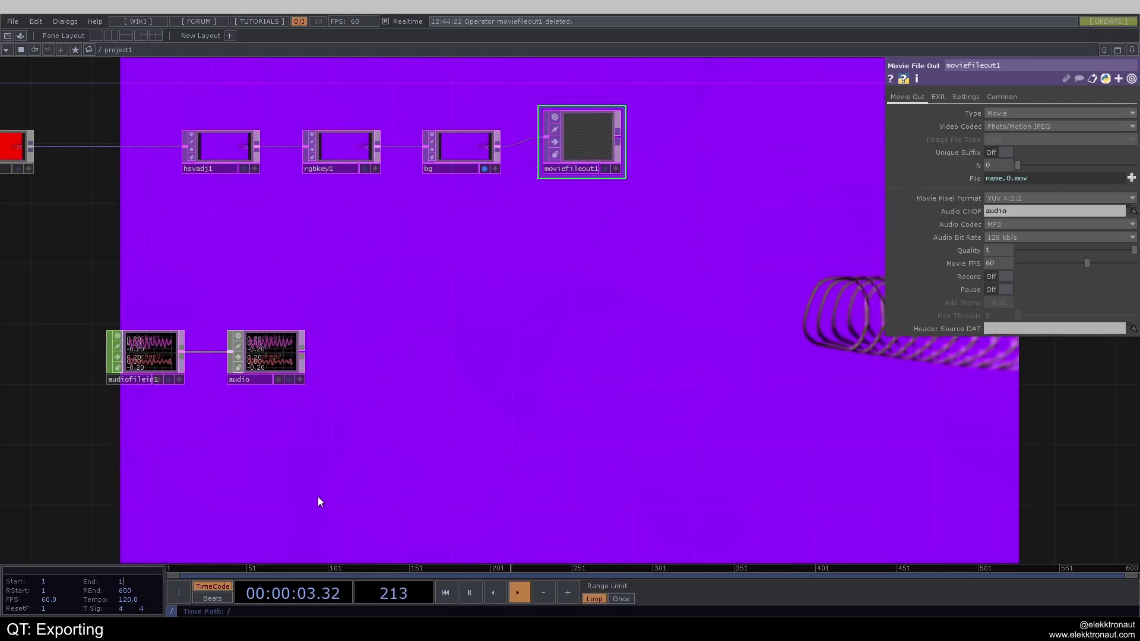
pyautogui.press('Tab')
pyautogui.write('1200')
pyautogui.press('Return')
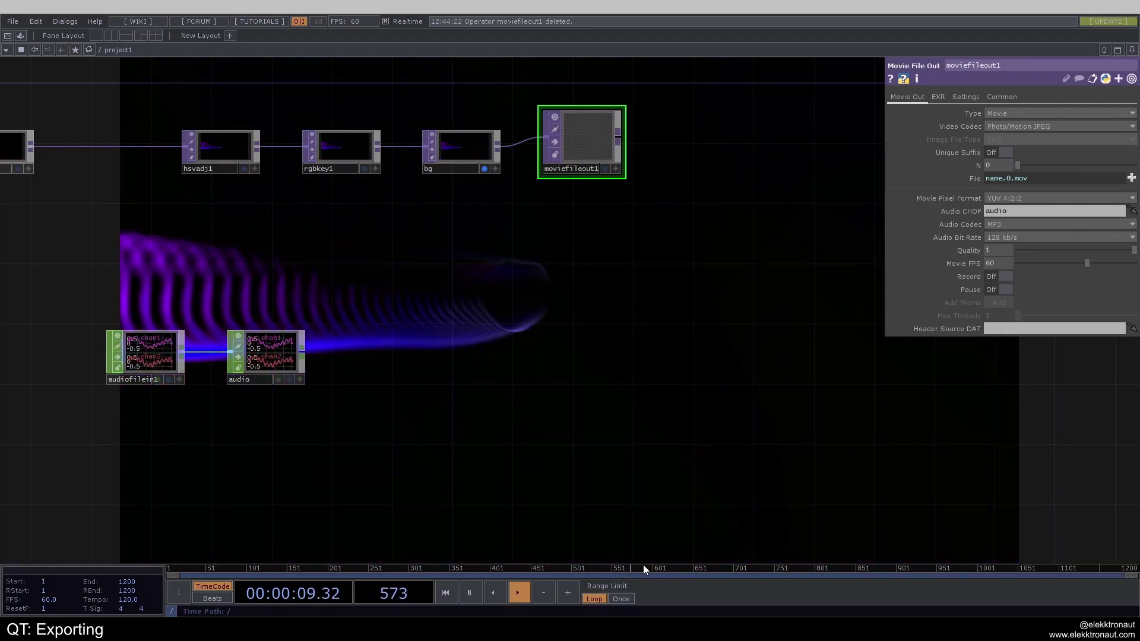
pyautogui.moveTo(643, 567); pyautogui.dragTo(1093, 567)
pyautogui.press('space')
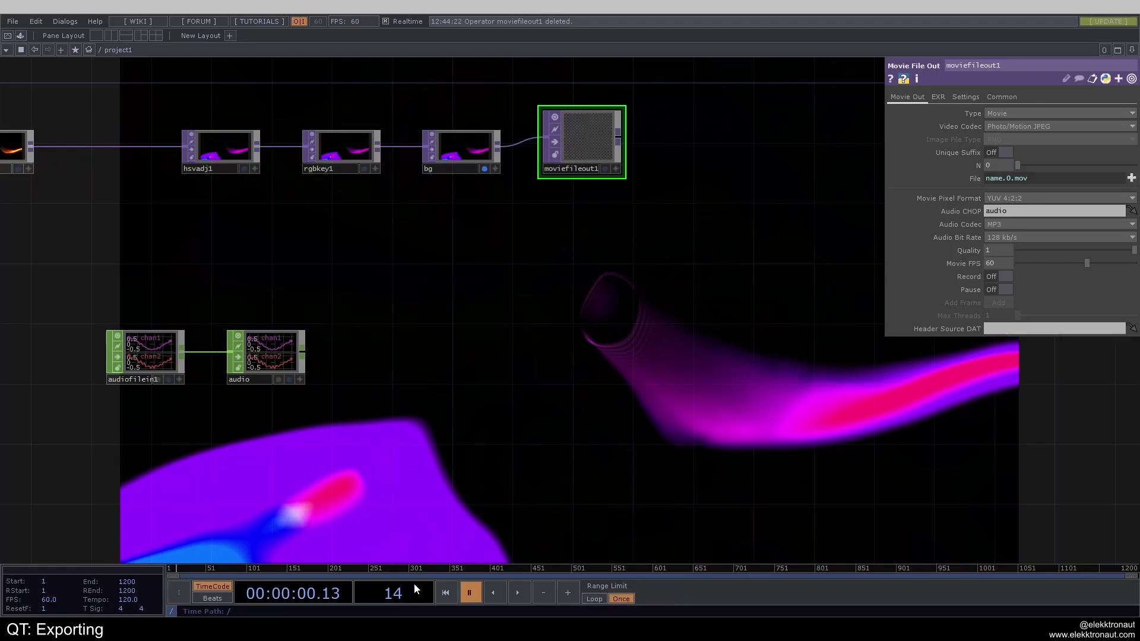
# Record the full 1200-frame movie from frame 1, then set Range Limit back to Loop.
pyautogui.click(446, 592)
pyautogui.click(1007, 277)
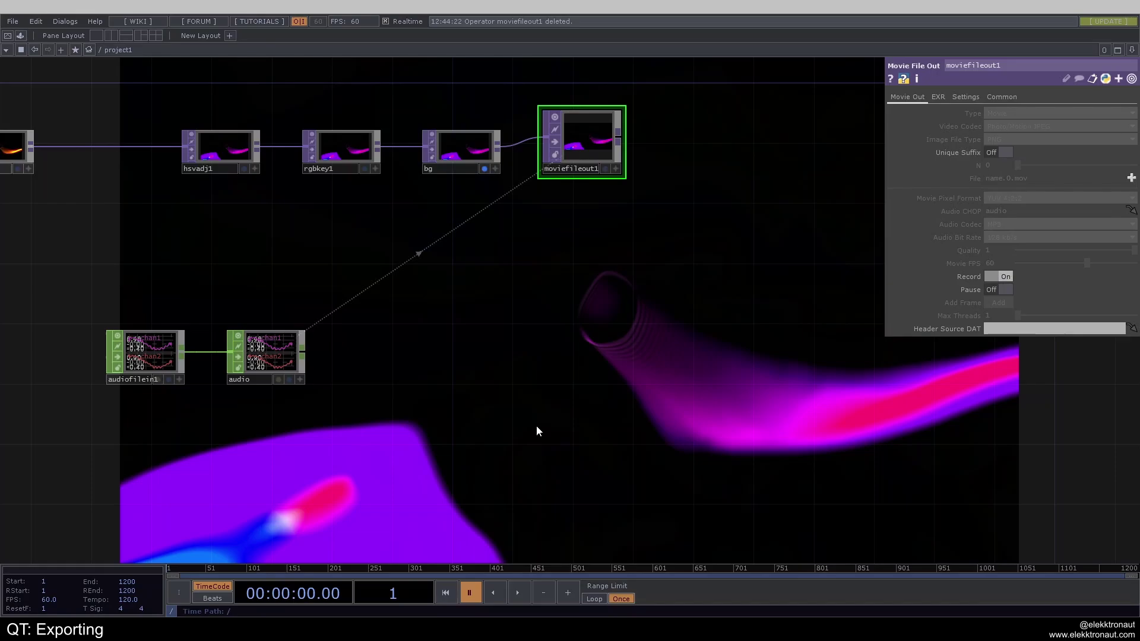
pyautogui.press('space')
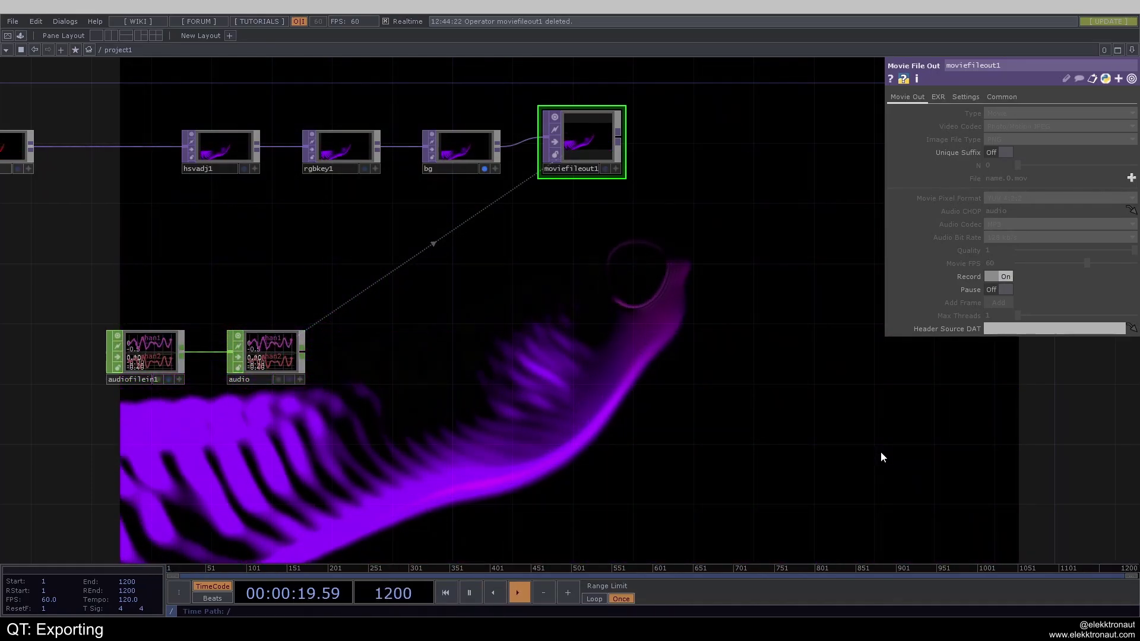
pyautogui.click(1009, 275)
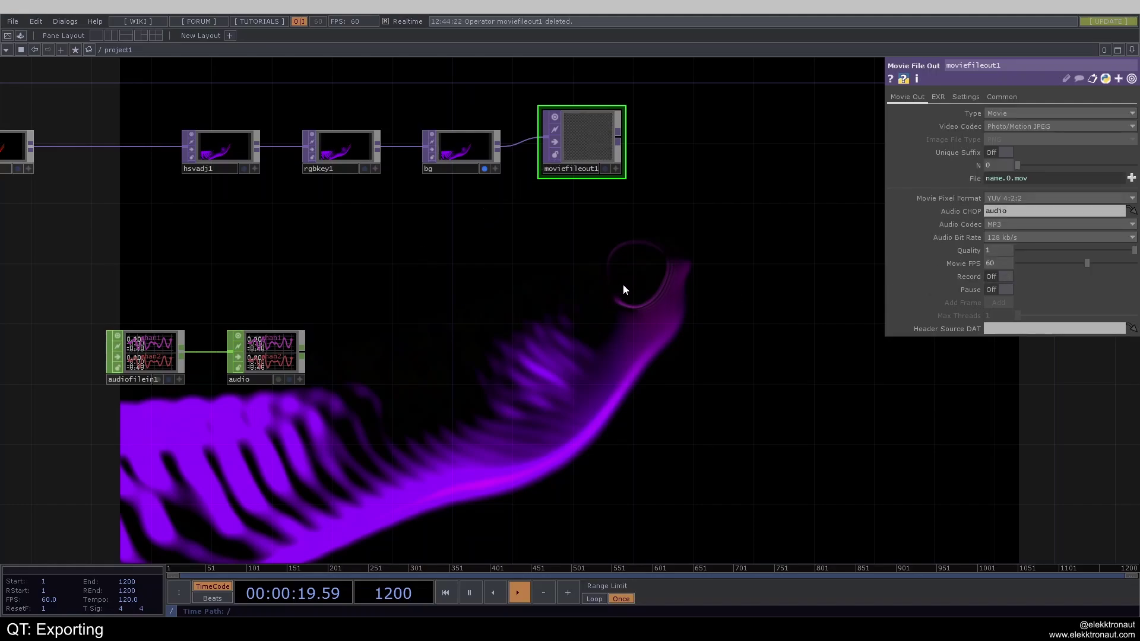
pyautogui.click(595, 599)
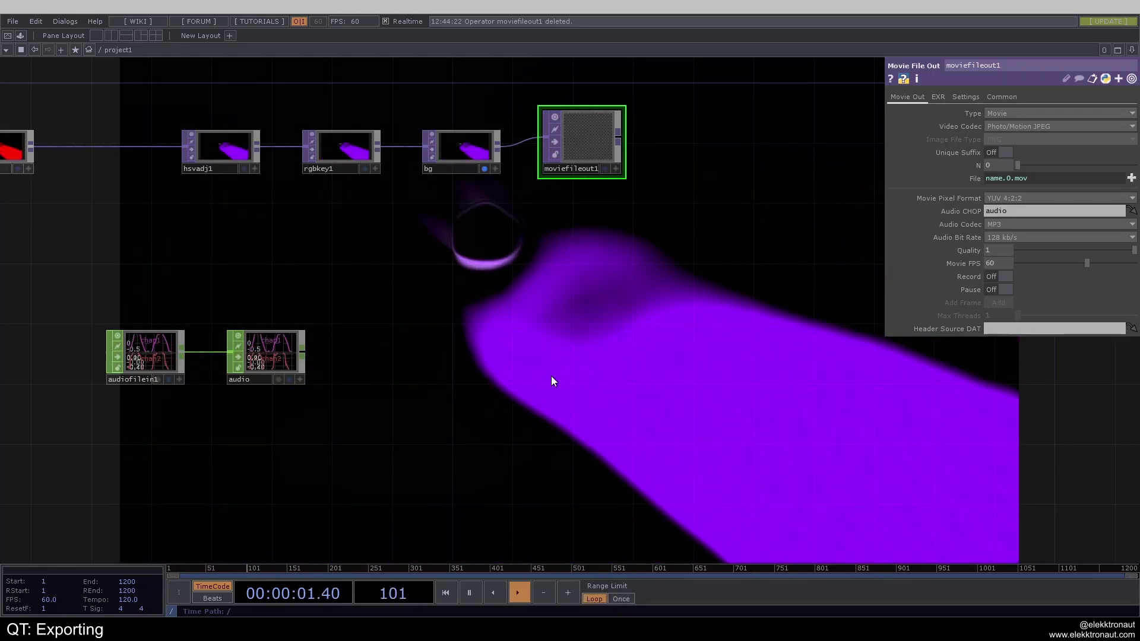